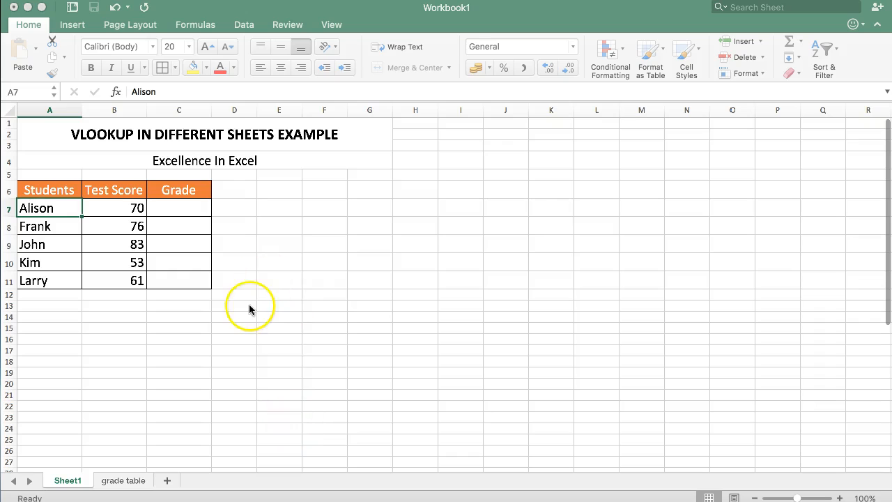
- Examine the Students, Test Score and Grade columns of the student table on Sheet1, rows 7 to 11
left_click(115, 188)
left_click(185, 186)
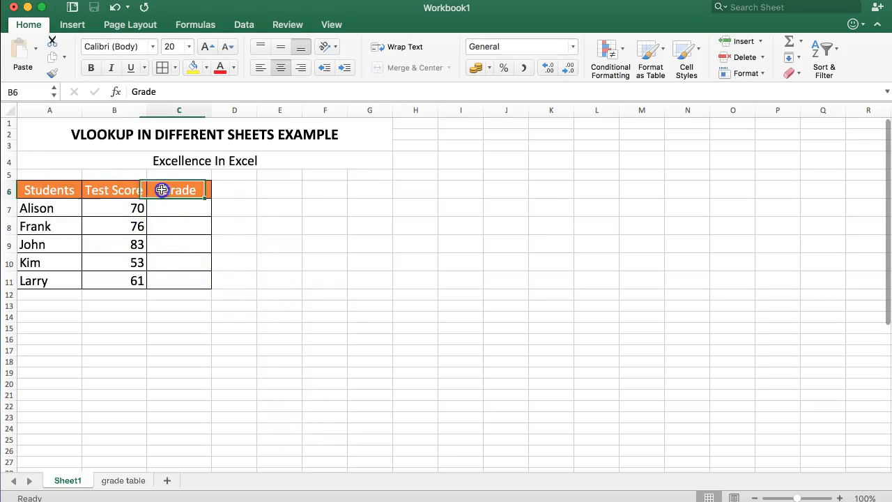
left_click_drag(36, 208, 127, 279)
left_click(58, 207)
left_click(111, 207)
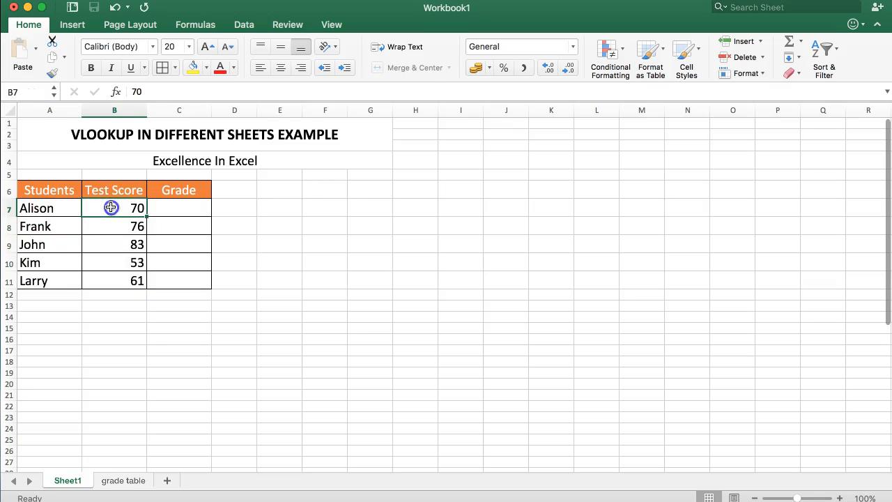
left_click(178, 207)
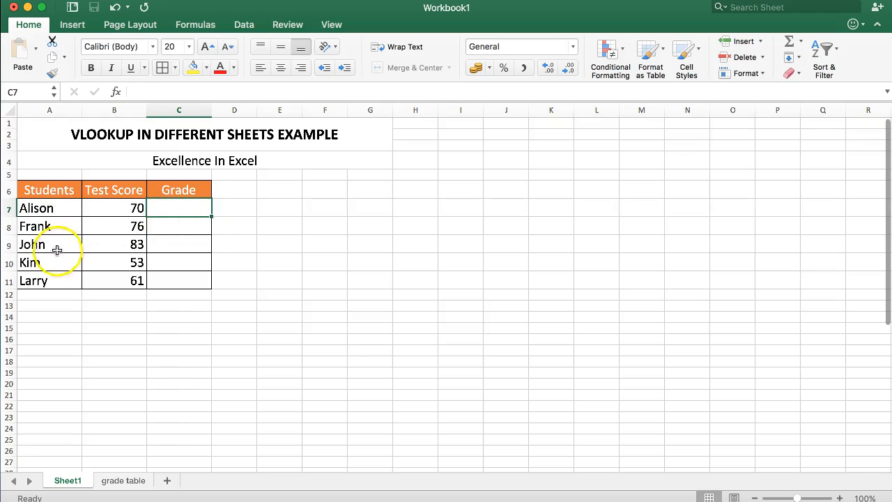
left_click(46, 216)
left_click_drag(45, 216, 175, 281)
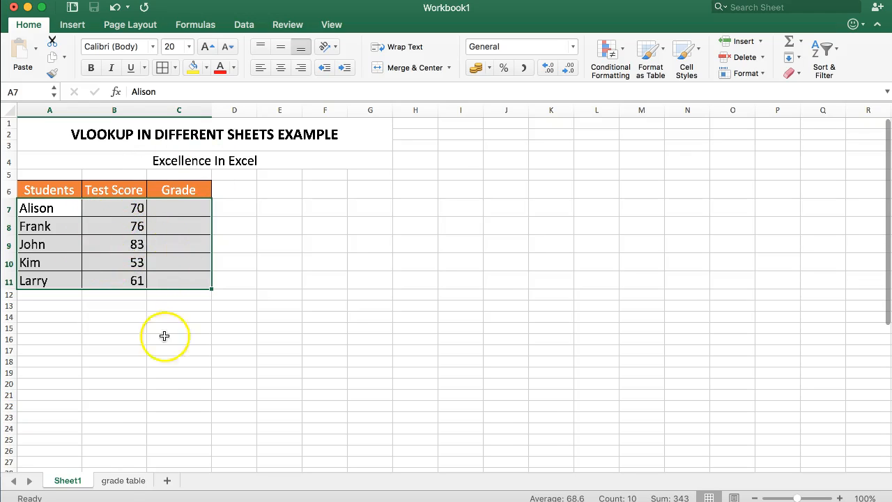
- Examine the Test Score and Grade columns on the grade table sheet, including the row for a score of 70
left_click(115, 481)
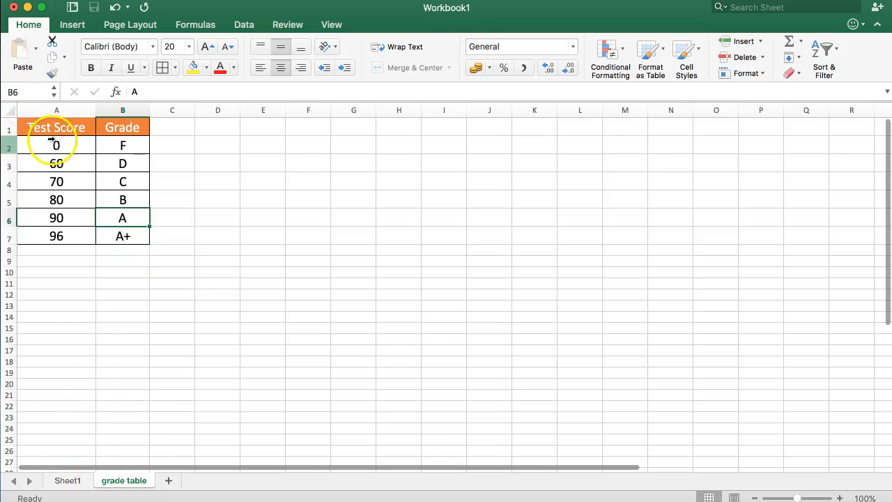
left_click_drag(60, 125, 114, 122)
left_click(113, 122)
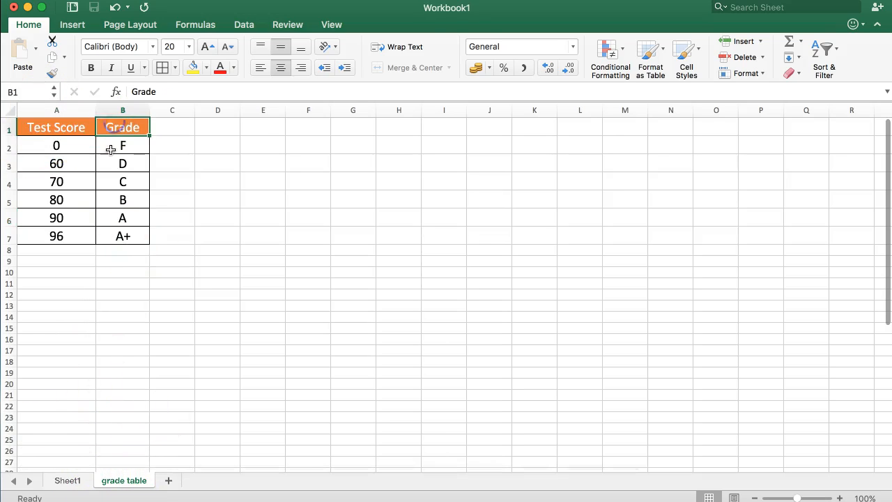
left_click(48, 179)
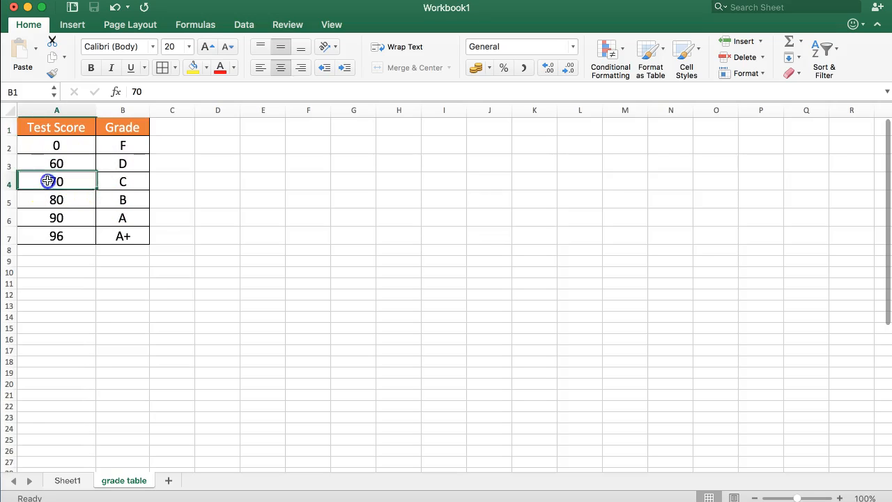
left_click(119, 182)
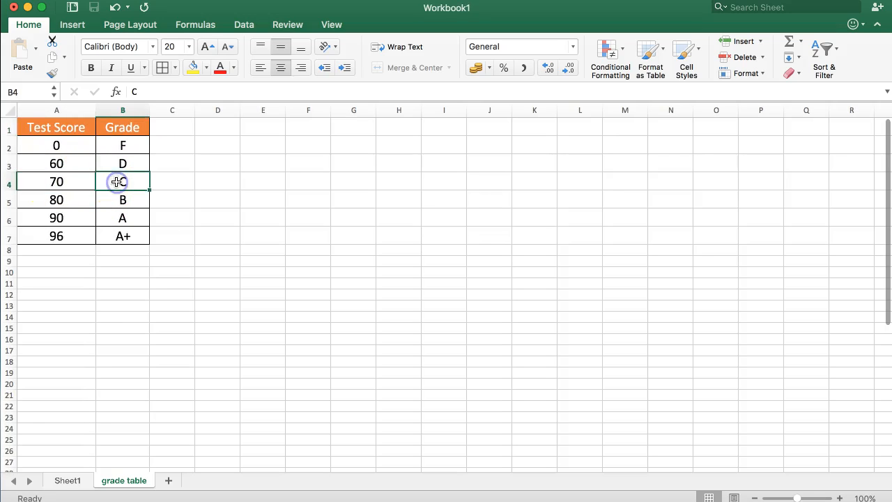
- Return to Sheet1 and review the name, test score and empty Grade cell for the first three students
left_click(67, 480)
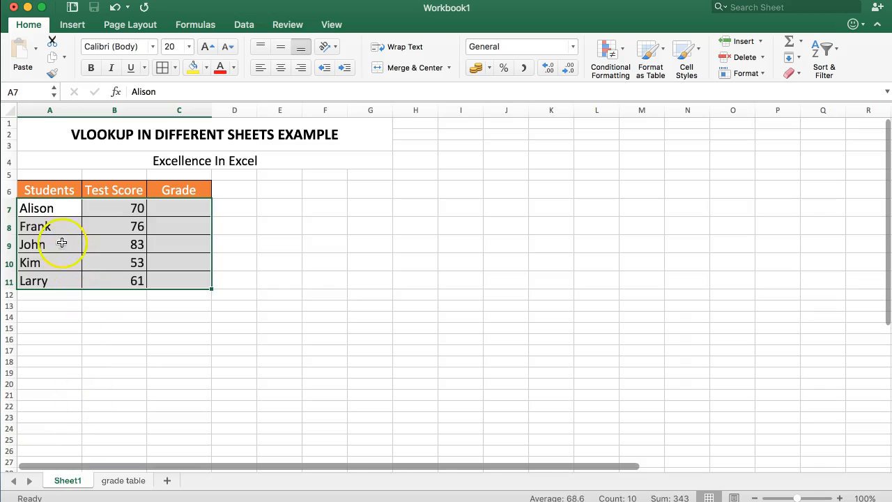
left_click(55, 209)
left_click(123, 205)
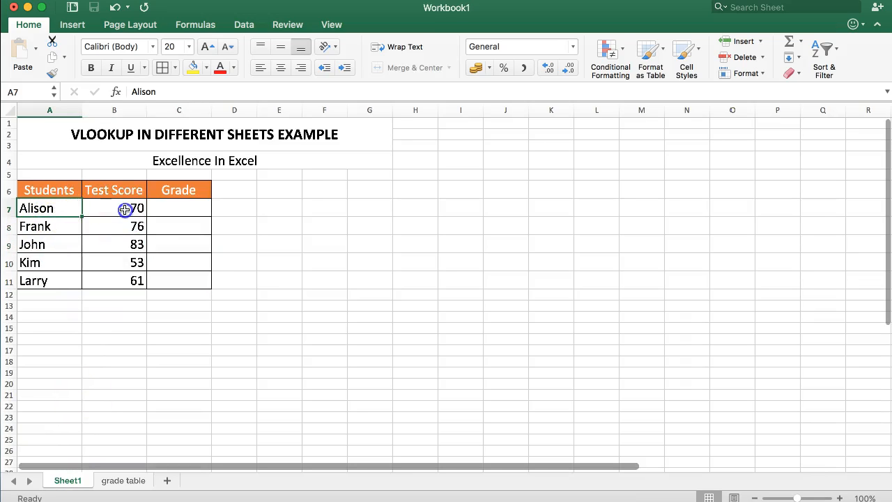
left_click(169, 205)
left_click(58, 229)
left_click(119, 225)
left_click(184, 226)
left_click(55, 244)
left_click(126, 242)
left_click(174, 235)
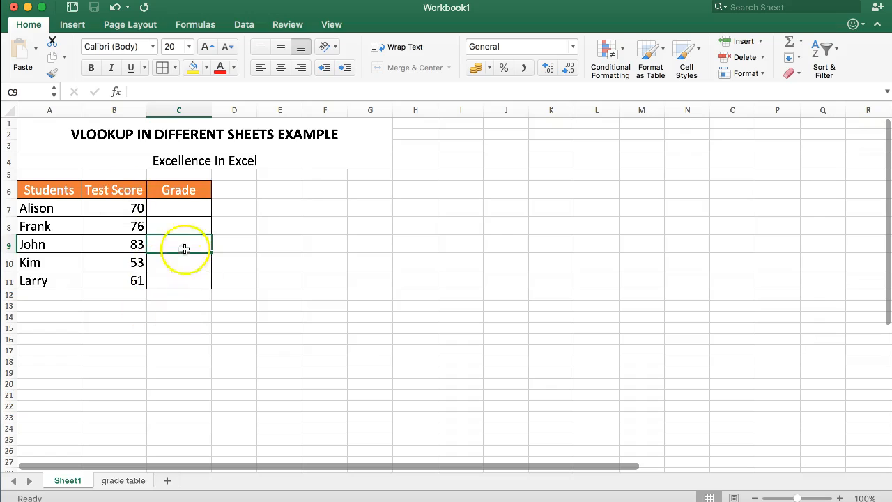
- Start a VLOOKUP formula in C7 with the Formula Builder, using the test score in B7 as the lookup_value
left_click(184, 205)
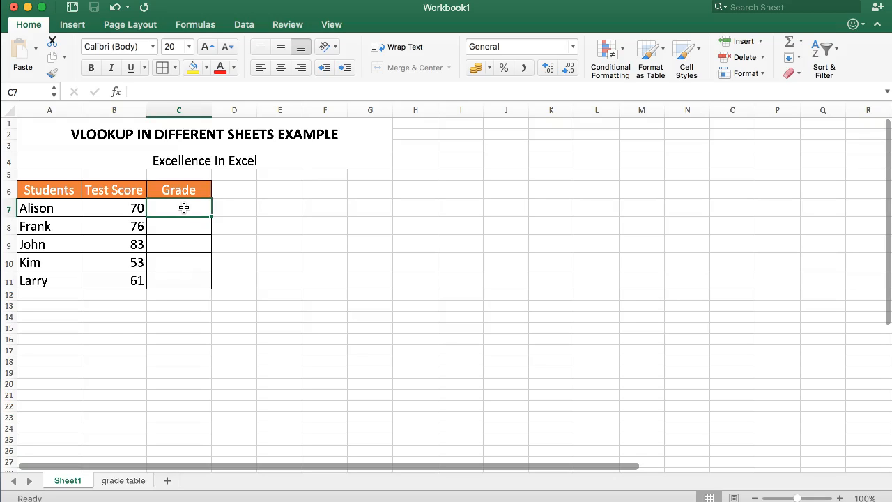
double_click(173, 204)
type("=")
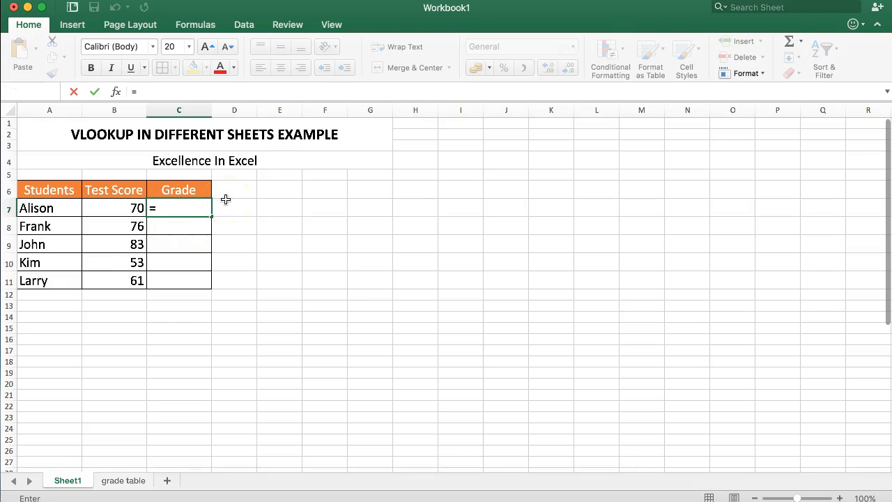
type("VLOOK")
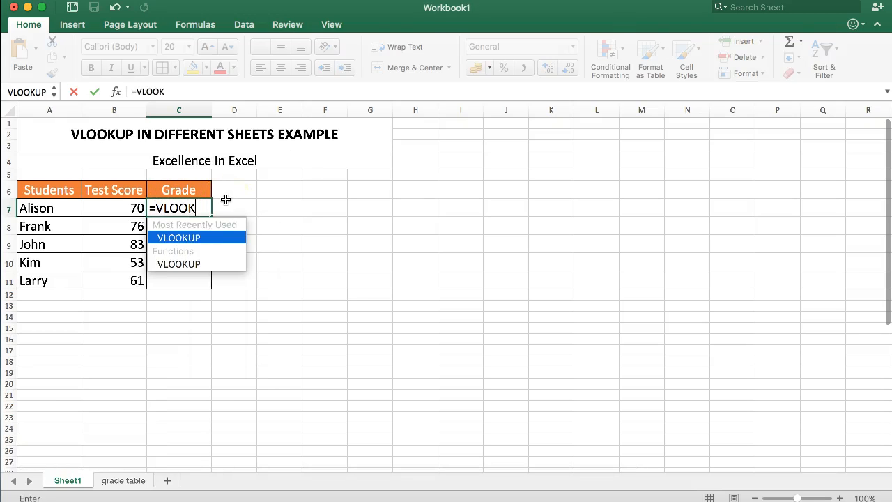
type("UP(")
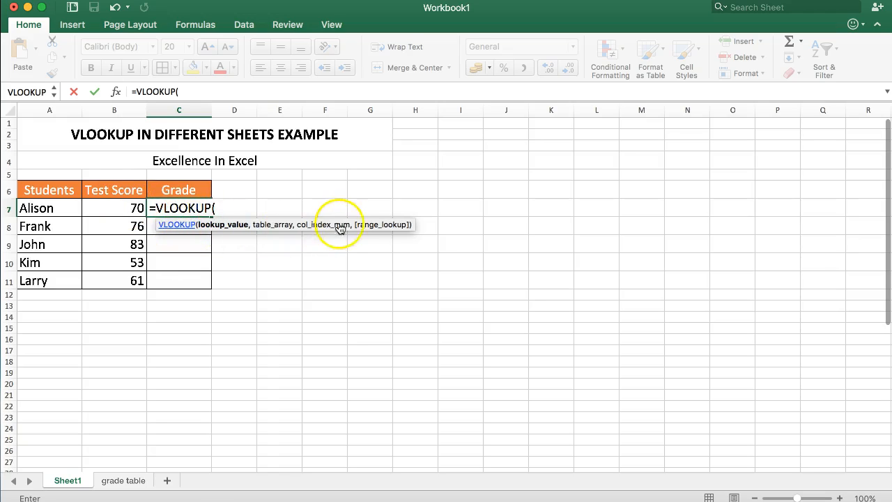
left_click(117, 93)
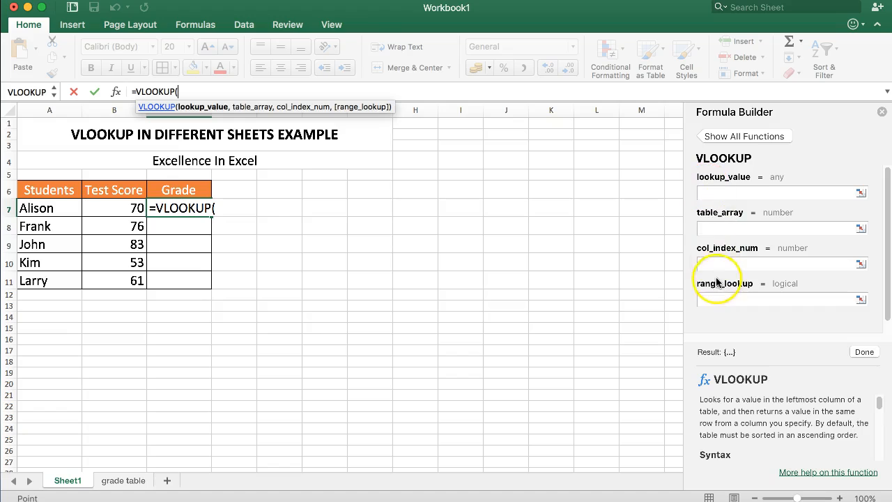
left_click(710, 192)
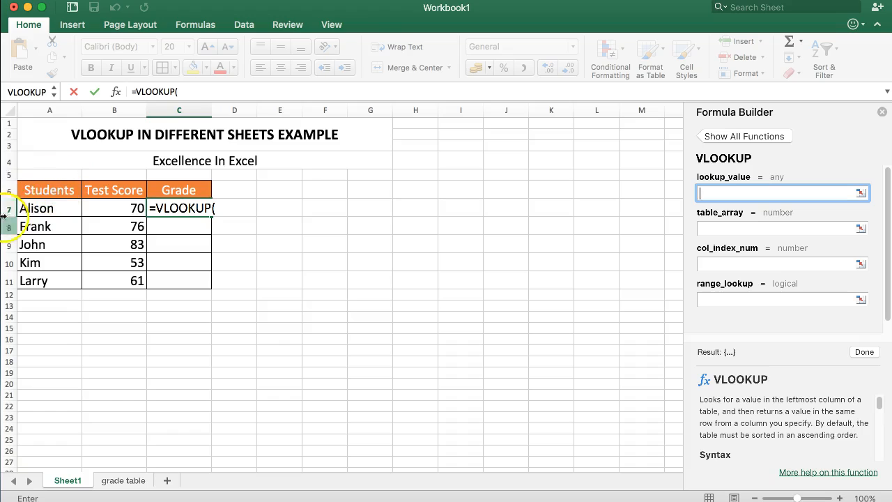
left_click(108, 208)
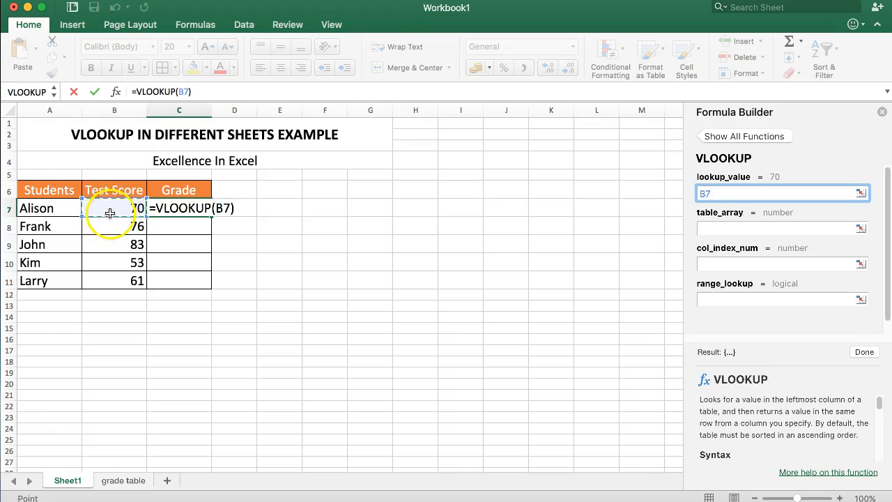
- Set the VLOOKUP table_array to the range A2:B7 on the grade table sheet
left_click(700, 224)
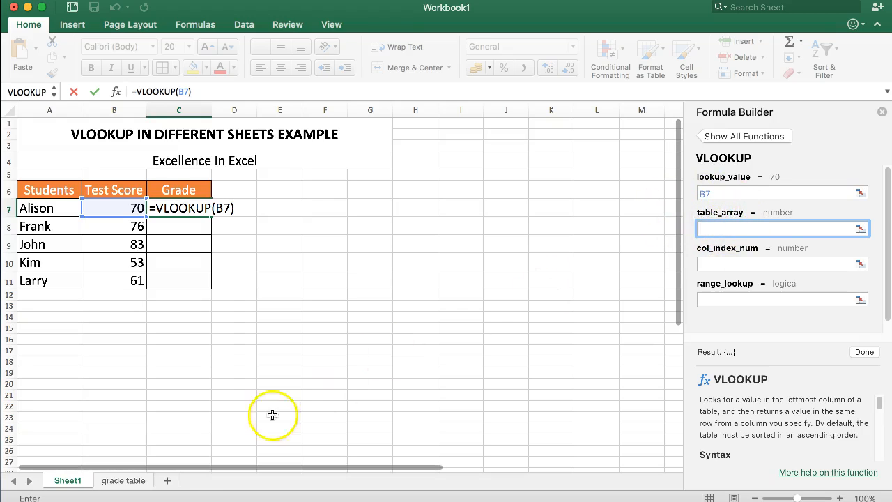
left_click(116, 481)
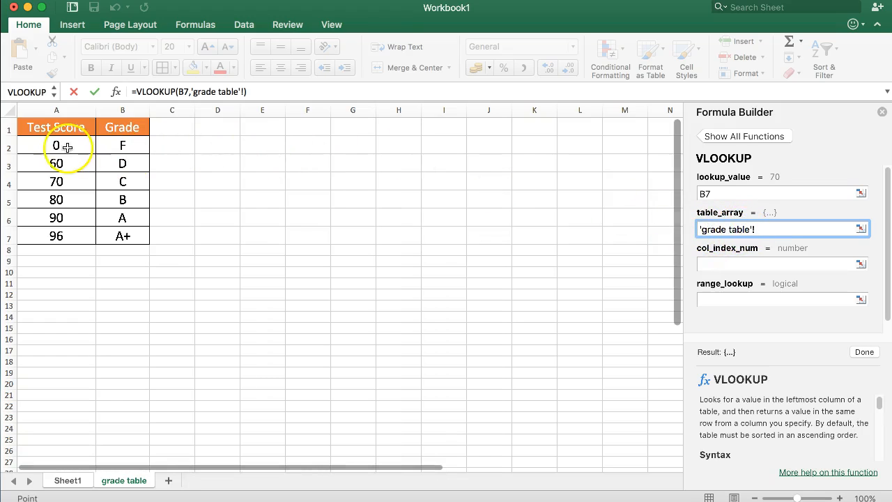
left_click_drag(46, 144, 112, 218)
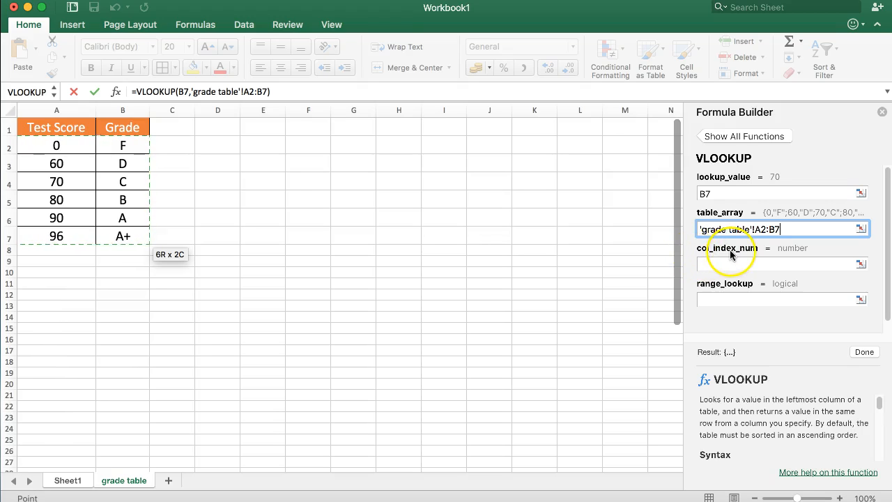
- Set the VLOOKUP col_index_num to 2 and range_lookup to 1
mouse_move(737, 258)
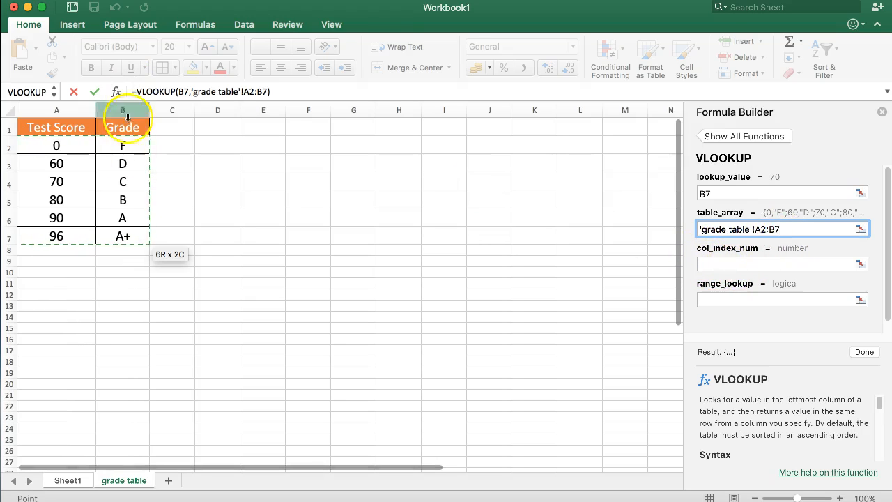
left_click(725, 263)
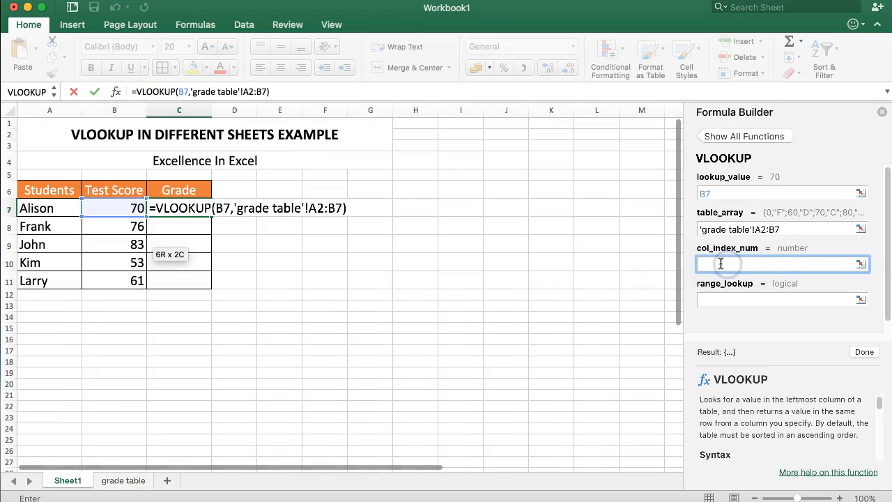
type("2")
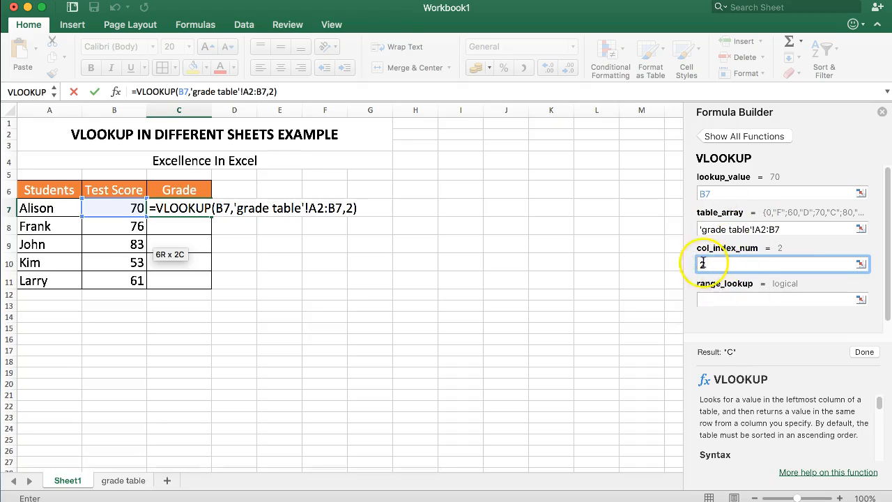
left_click(716, 301)
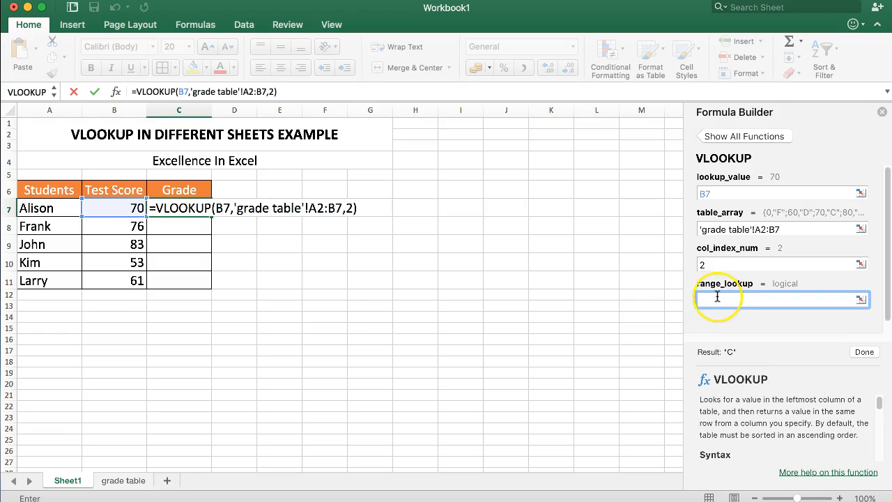
type("1")
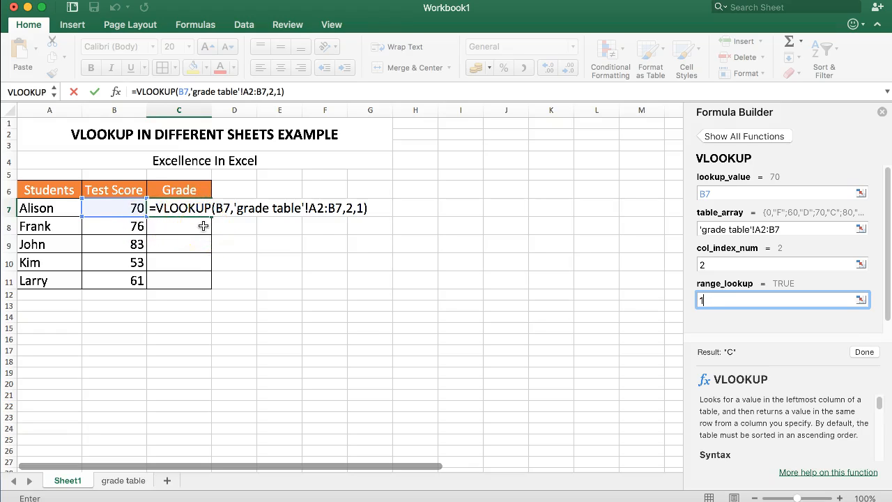
- Try 0 as the range_lookup value, and restore it to 1
key("BackSpace")
type("0")
key("BackSpace")
type("1")
- Finish the VLOOKUP formula in C7 and close the Formula Builder
left_click(703, 297)
left_click(864, 352)
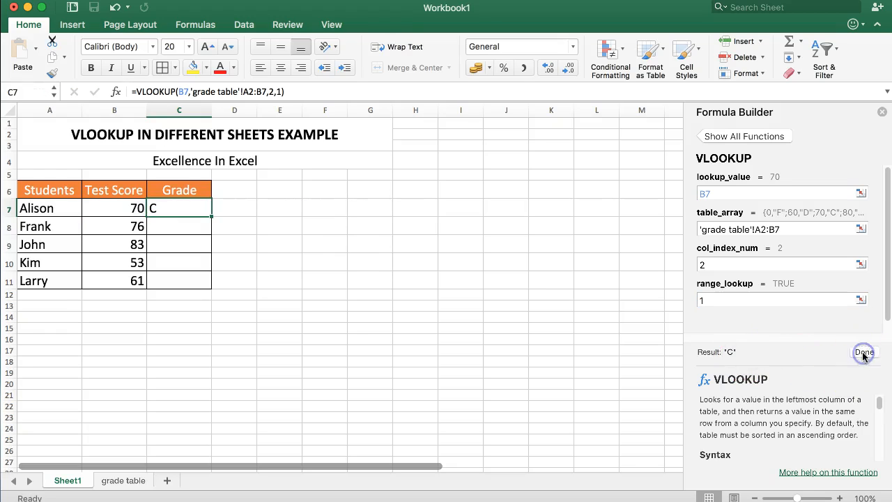
left_click(883, 112)
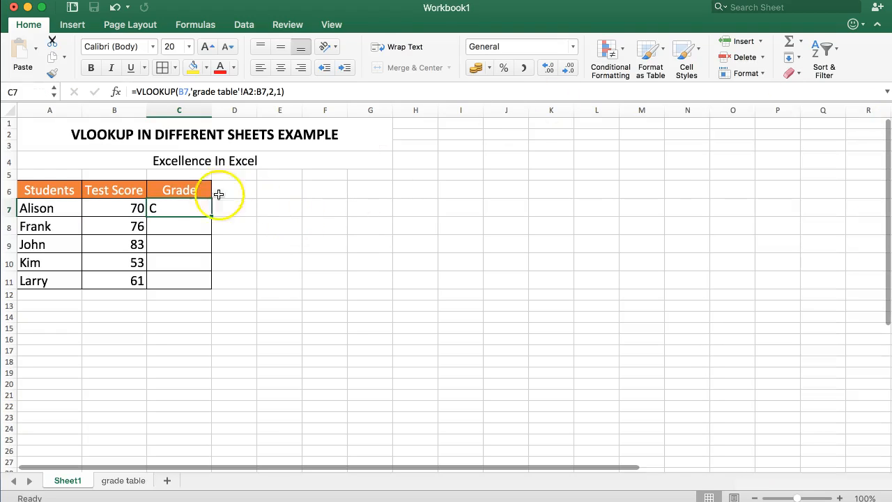
- Set the first student's test score in B7 to 80
left_click(116, 207)
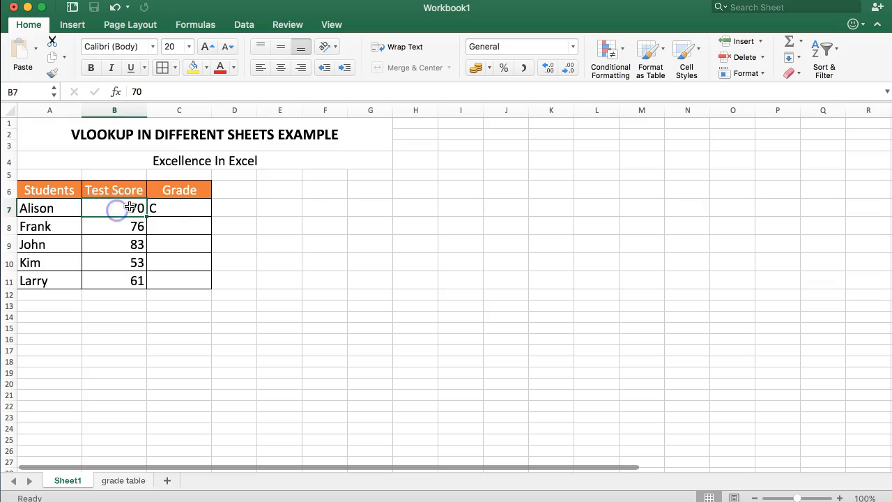
type("80")
key("Return")
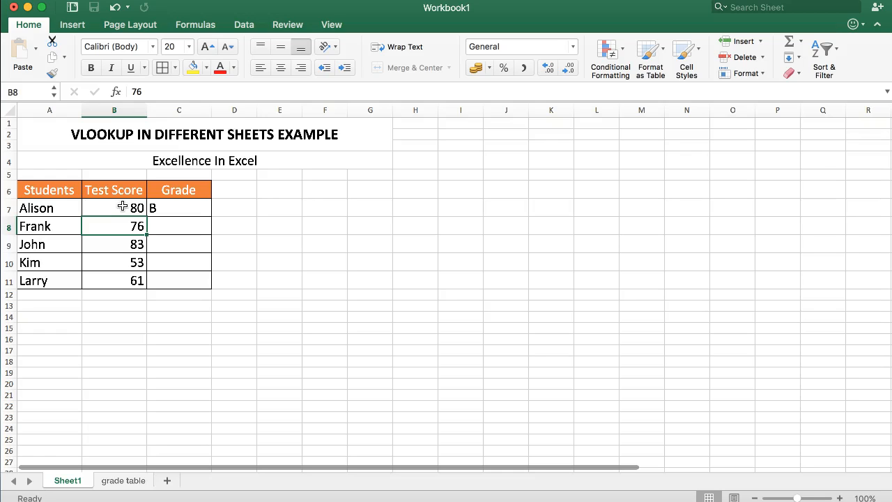
- Fill the VLOOKUP formula from C7 down through C11
left_click(207, 208)
left_click_drag(210, 218, 242, 295)
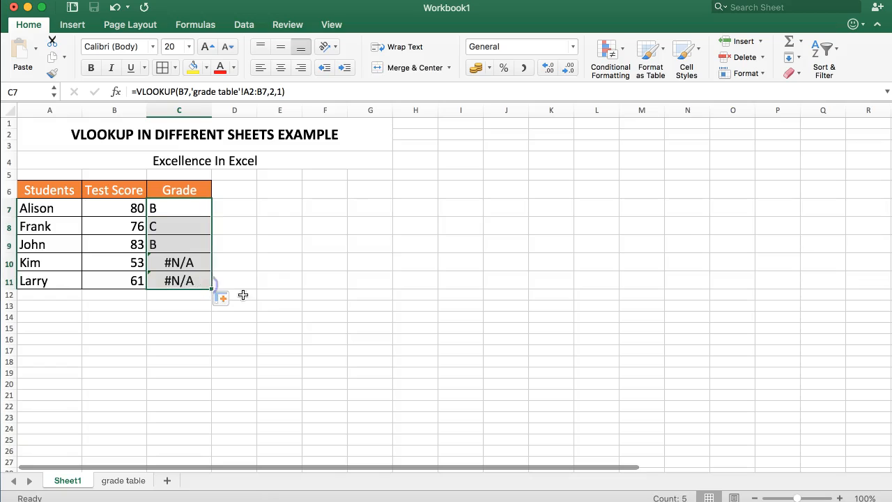
- Compare the table_array reference in the C7 formula with the references in the copied formulas in C8 through C11
left_click(190, 260)
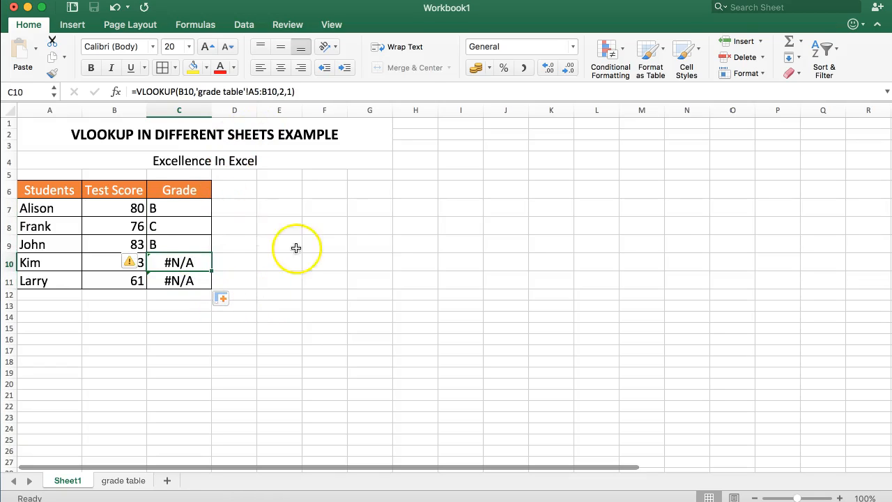
left_click(179, 211)
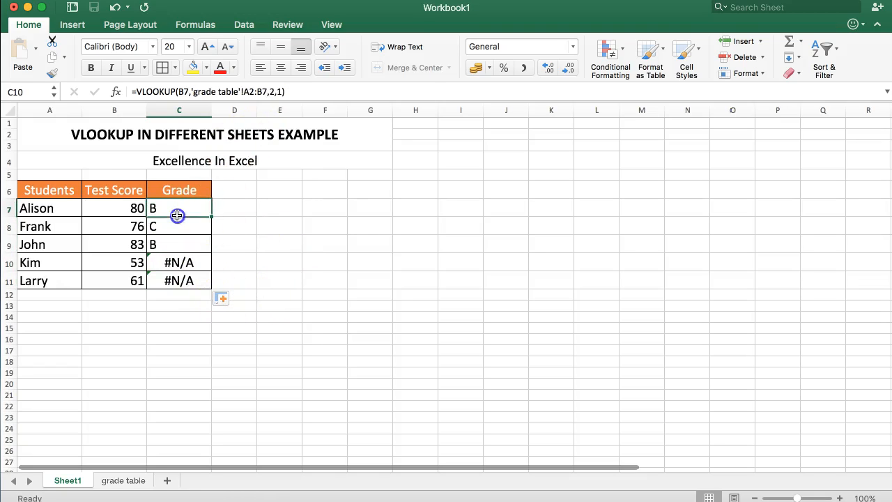
left_click(249, 91)
left_click_drag(246, 91, 267, 91)
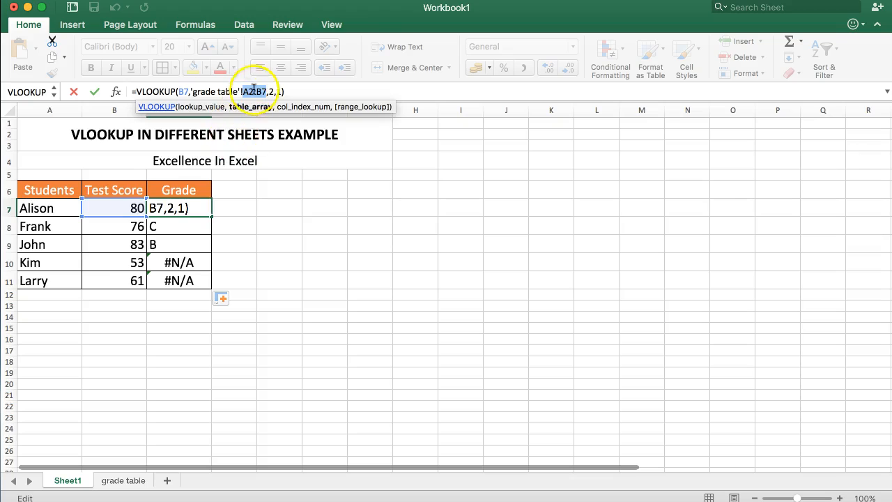
key("Escape")
left_click(174, 226)
left_click(175, 242)
left_click(171, 259)
left_click(175, 279)
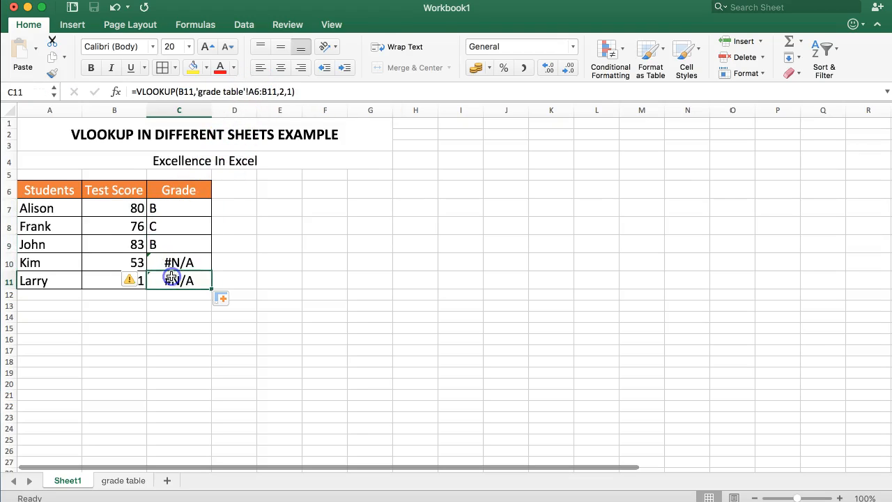
- Make the table_array reference in the C7 VLOOKUP formula absolute, as 'grade table'!$A$2:$B$7
left_click_drag(175, 220, 175, 279)
left_click(170, 208)
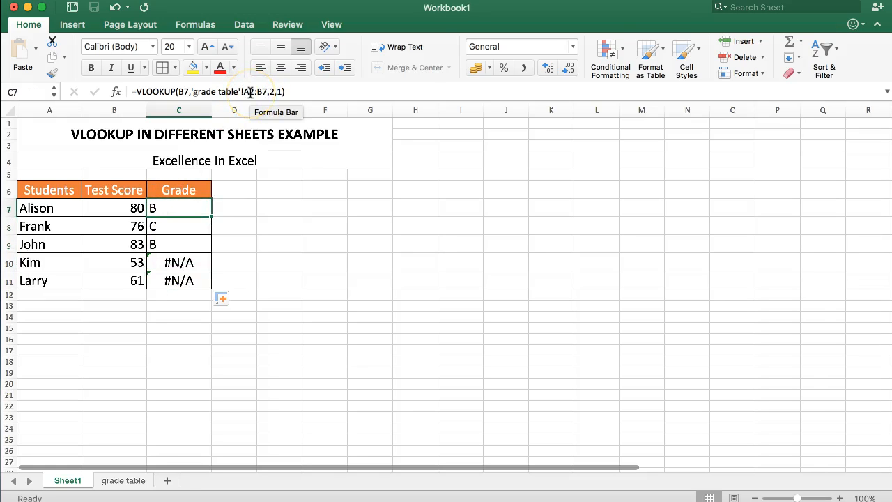
left_click(250, 92)
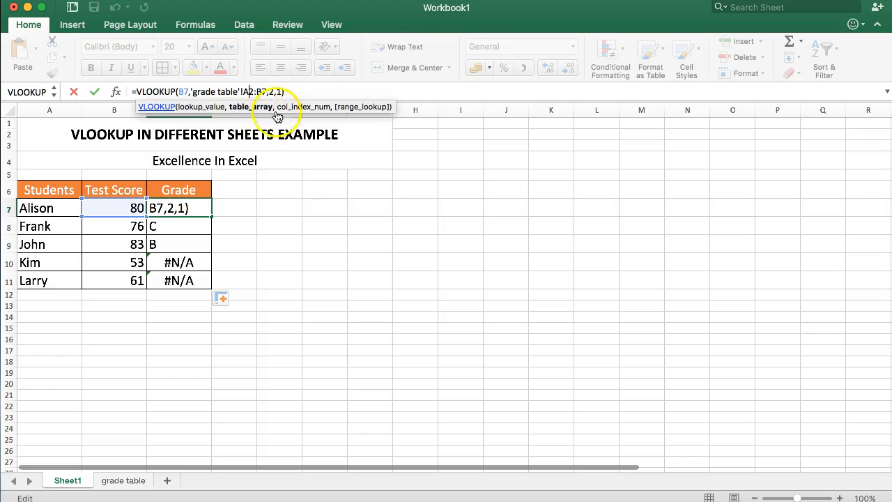
key("F4")
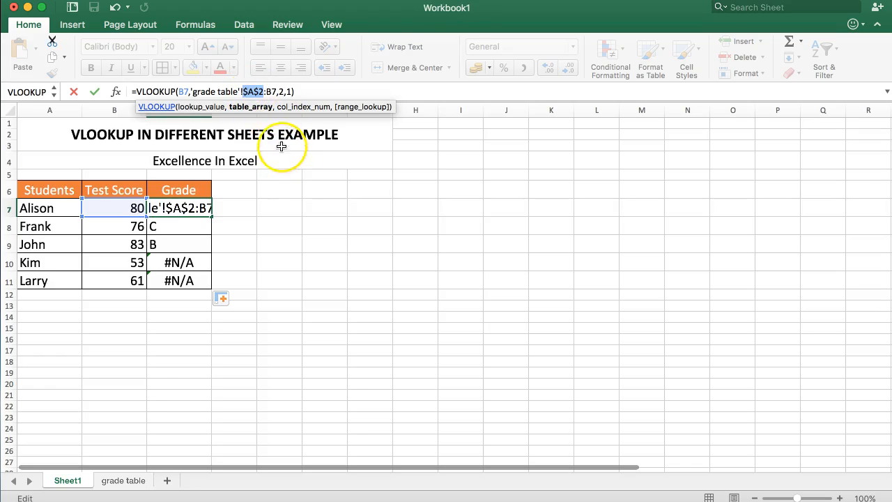
left_click(273, 93)
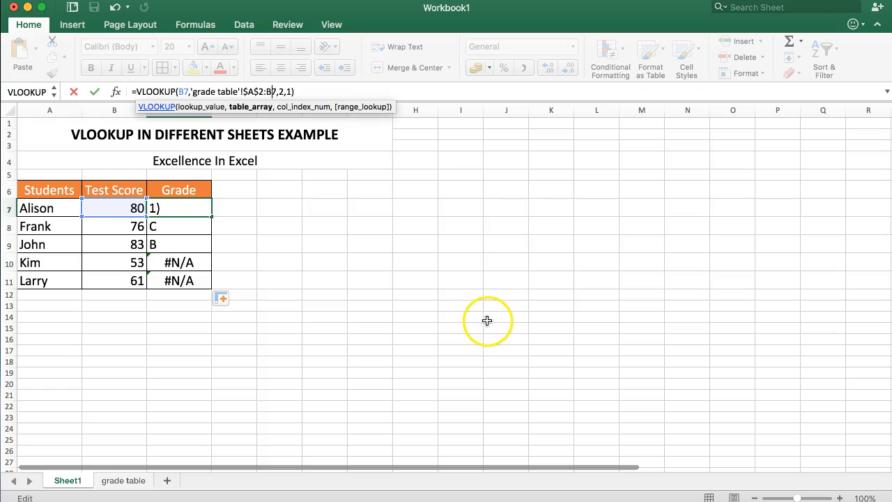
key("F4")
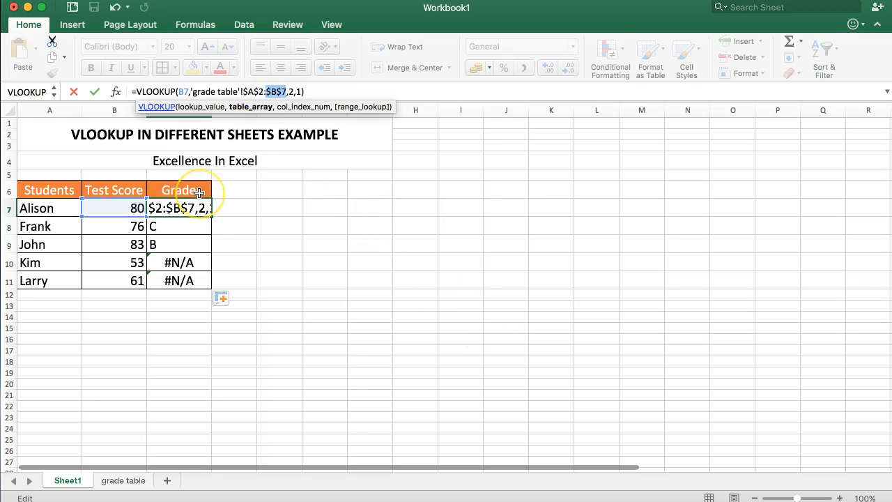
key("Return")
- Fill the VLOOKUP formula with the absolute table range from C7 down through C11
left_click(207, 214)
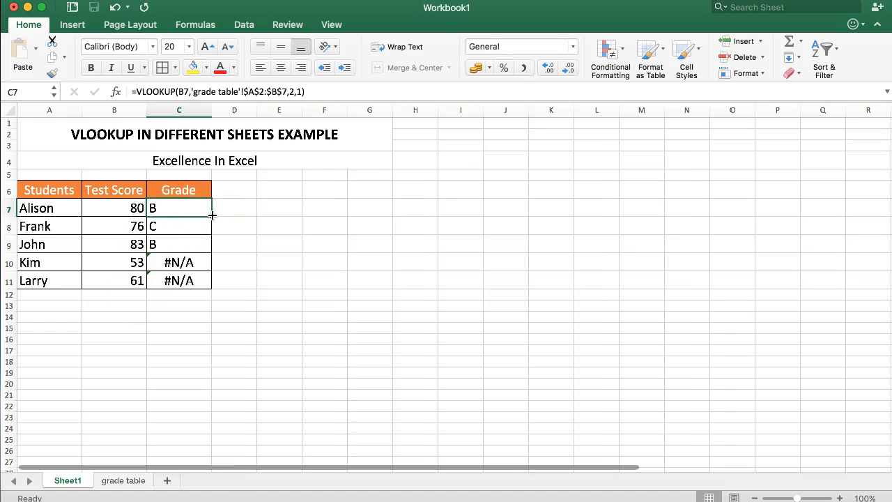
left_click_drag(213, 216, 214, 288)
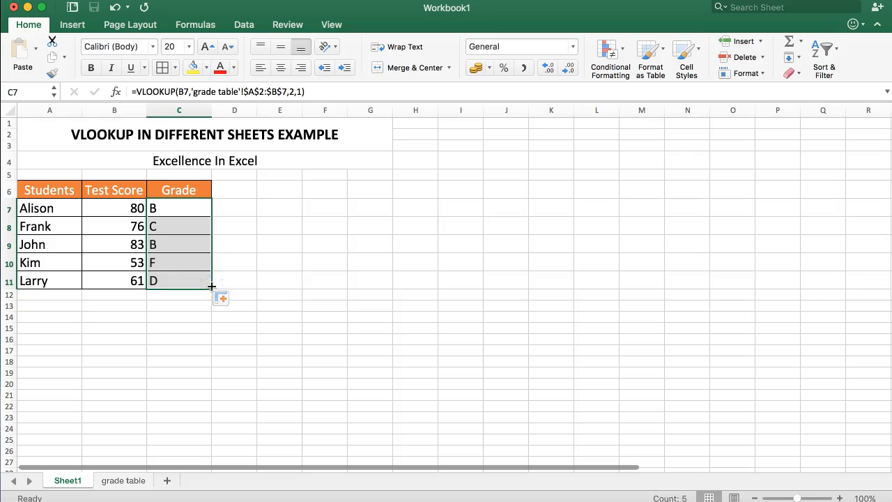
- Set the last student's test score in B11 to 90 to test the grade lookup
left_click(107, 280)
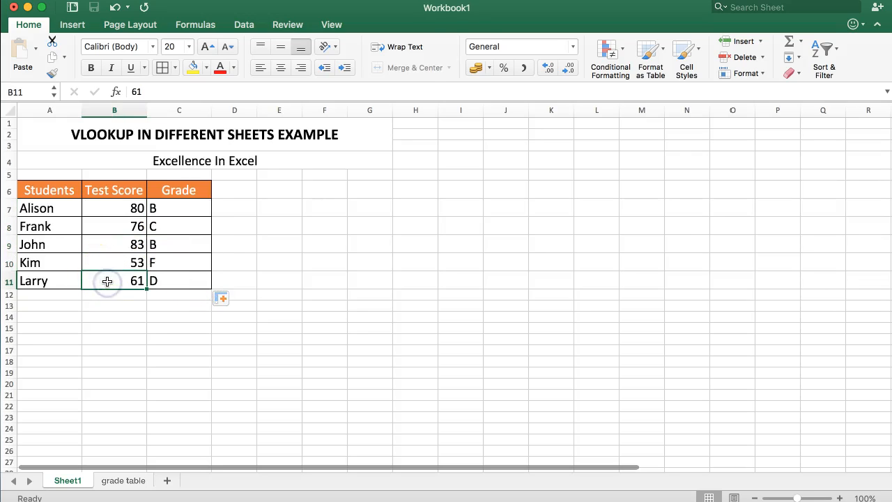
type("90")
key("Return")
- Set the last student's test score in B11 to 96
left_click(107, 280)
type("96")
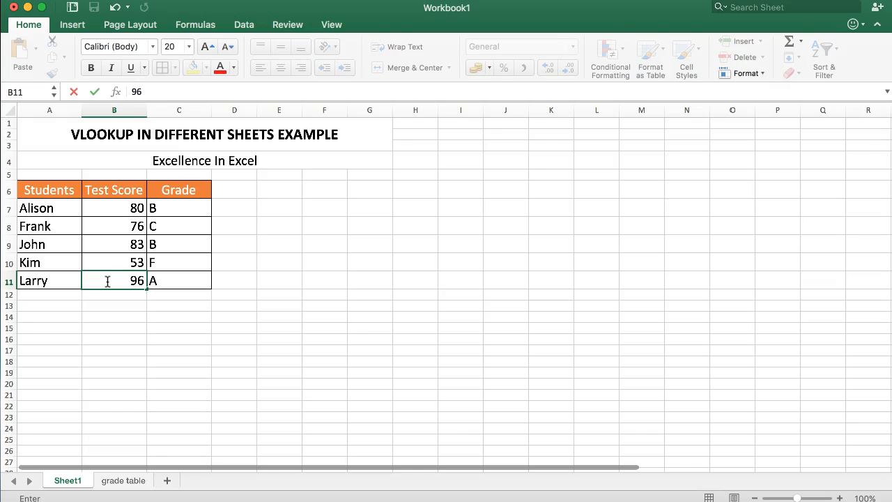
key("Return")
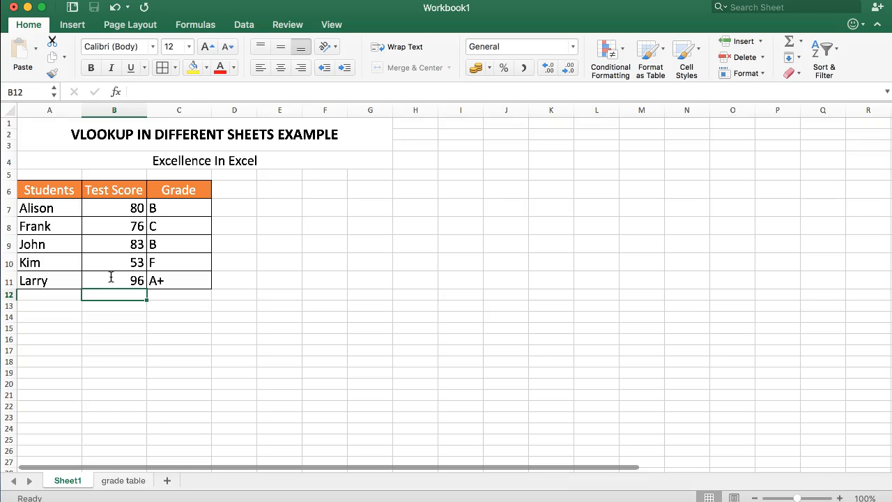
left_click(112, 270)
left_click(102, 272)
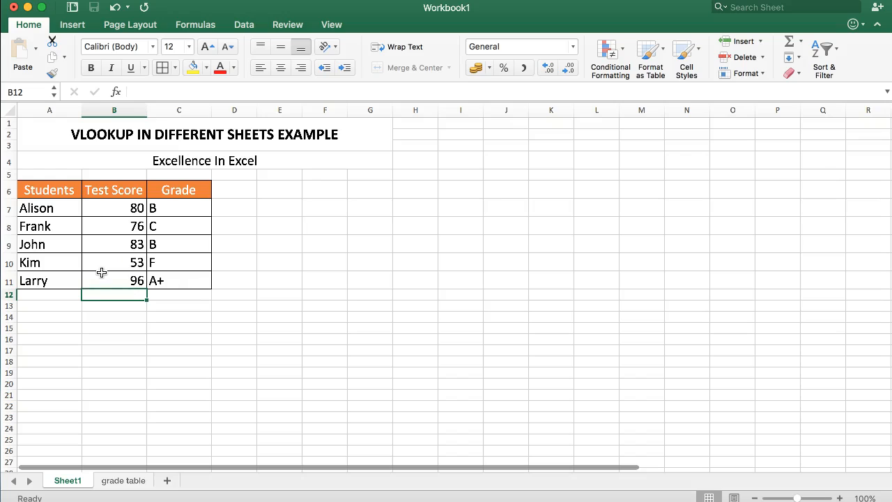